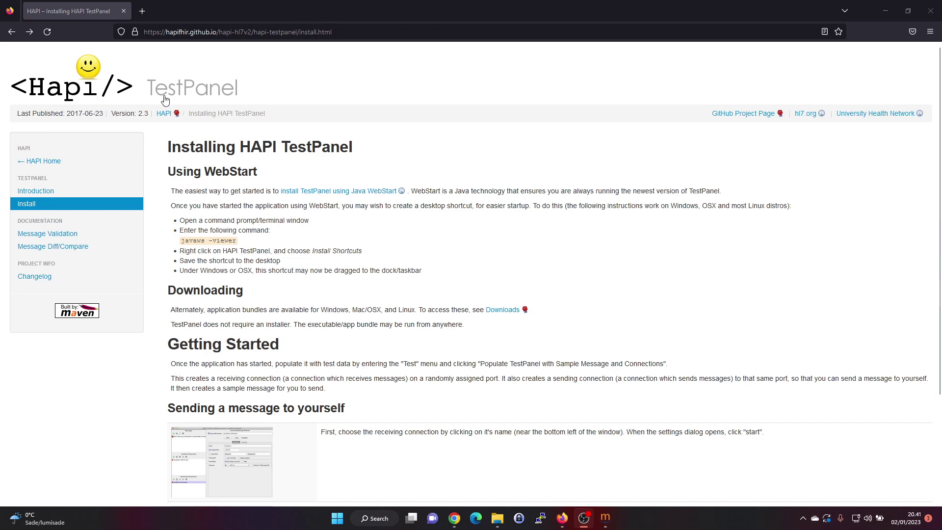
Select the Installing HAPI TestPanel page address and dismiss its history suggestions.
left_click(221, 32)
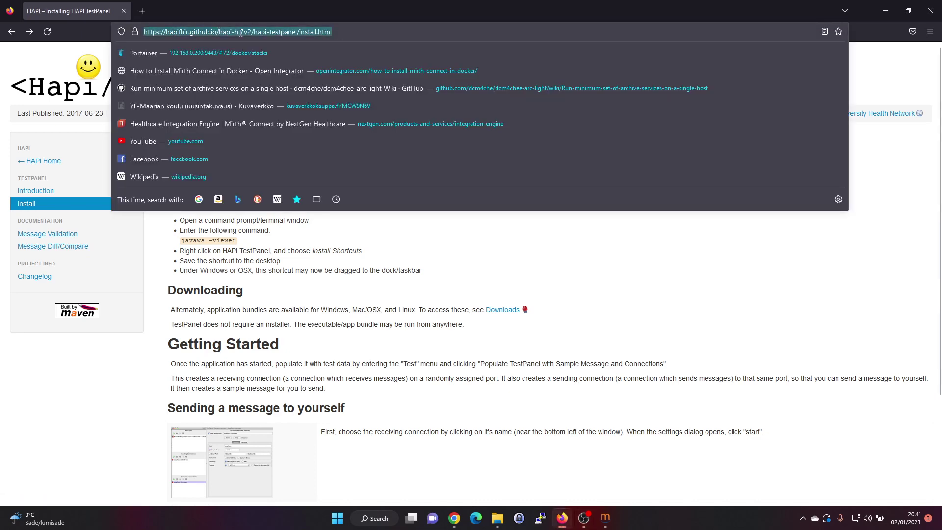
left_click(516, 244)
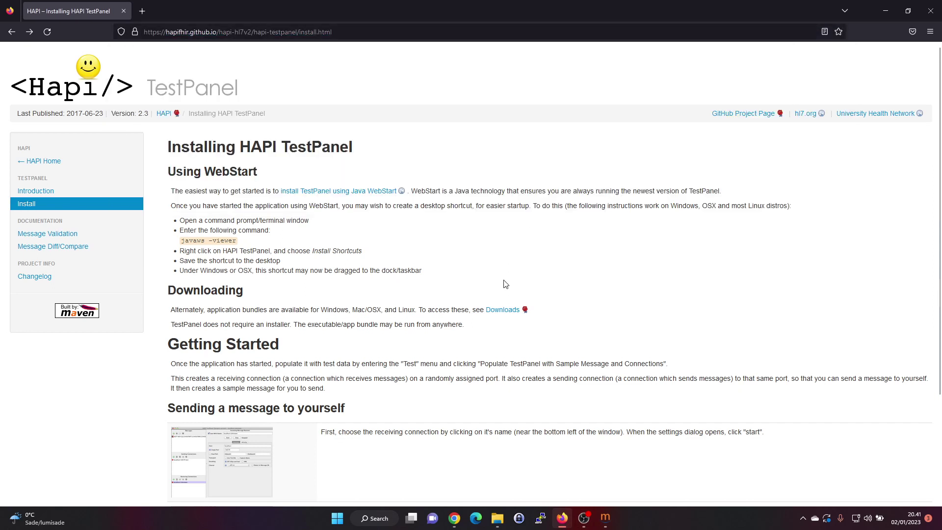
Download hapi-testpanel-2.0.1-windows.zip from the SourceForge 2.0.1 release folder.
left_click(502, 309)
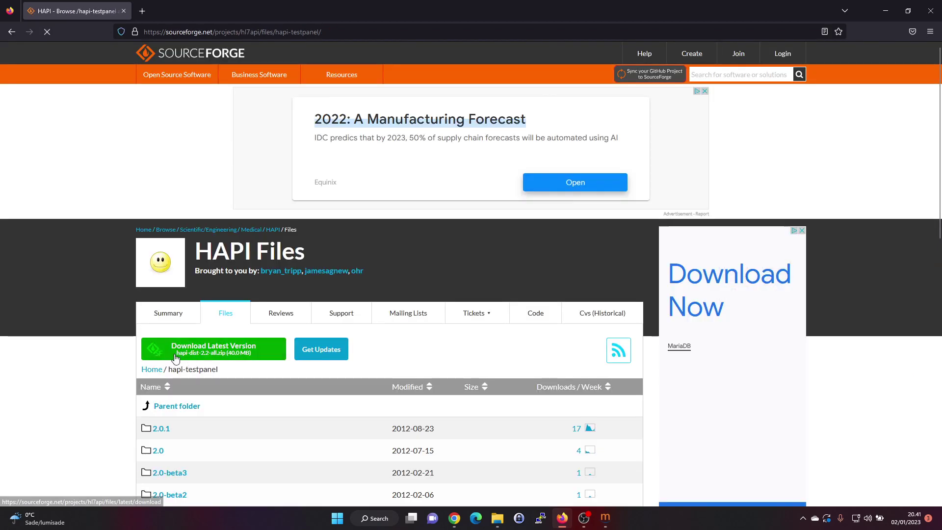
scroll(182, 402, "down", 1)
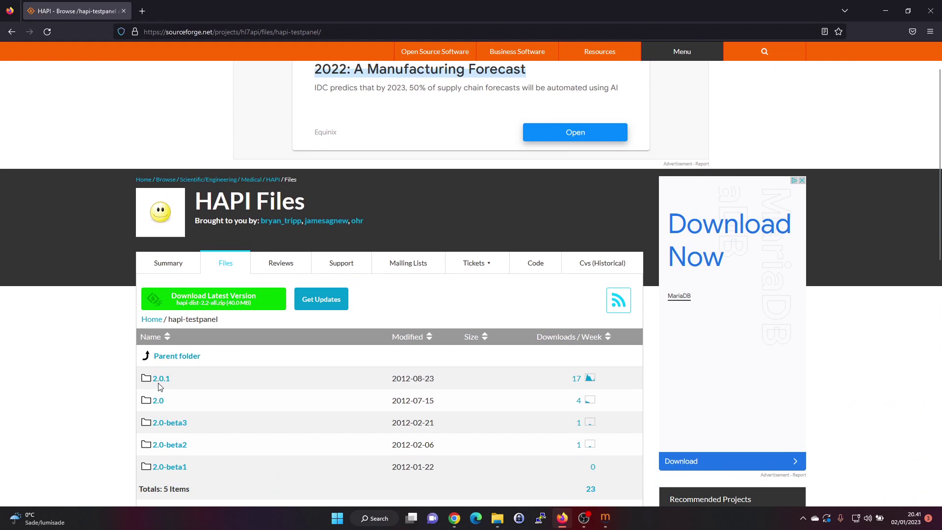
left_click(162, 378)
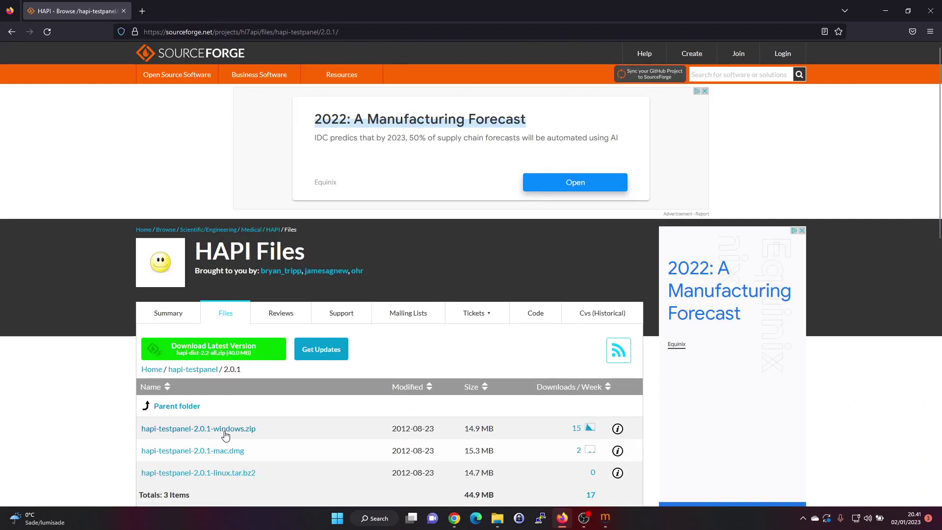
left_click(222, 429)
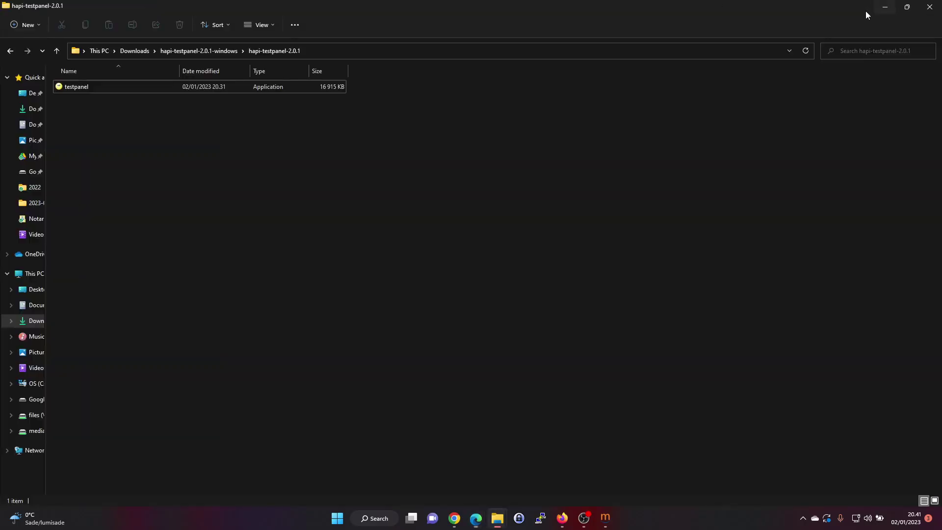
left_click(883, 7)
Launch testpanel, create the sample ADT^A04 message, and show the localhost:55892 sending connection.
double_click(77, 88)
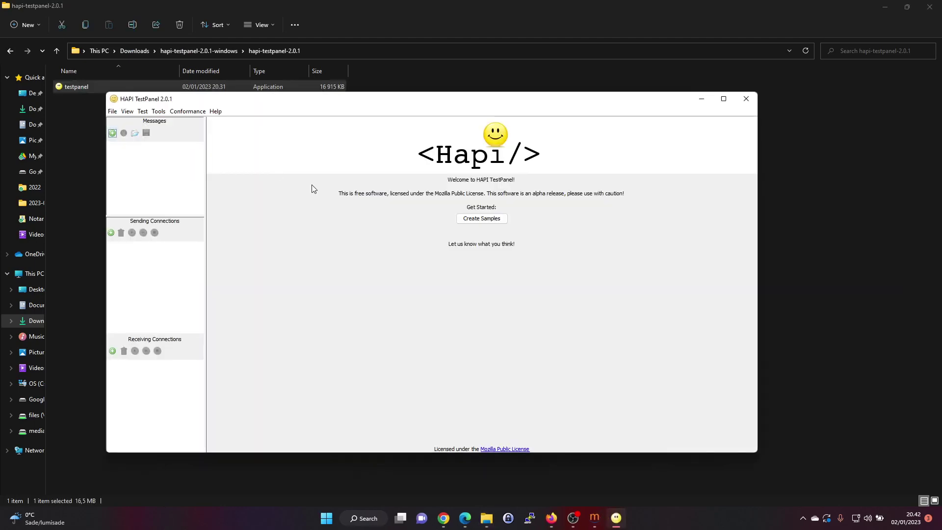
left_click_drag(331, 102, 370, 132)
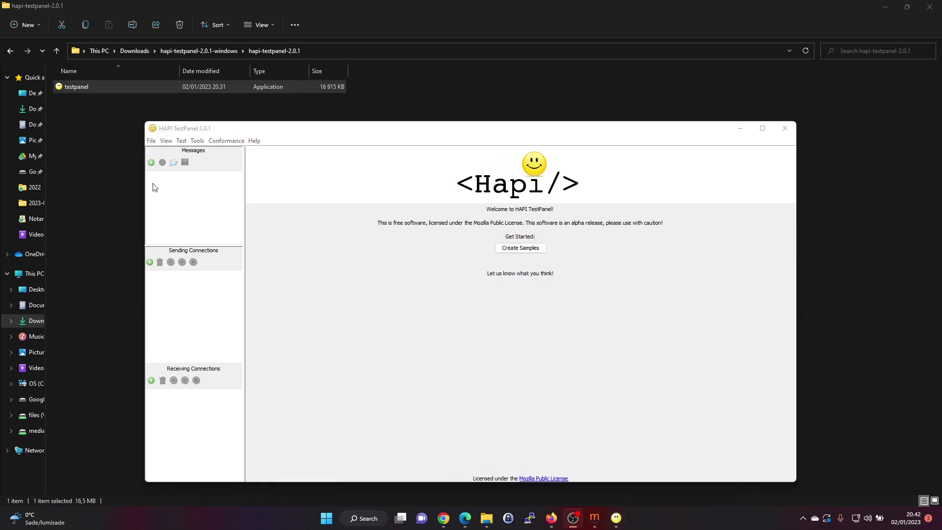
left_click(527, 255)
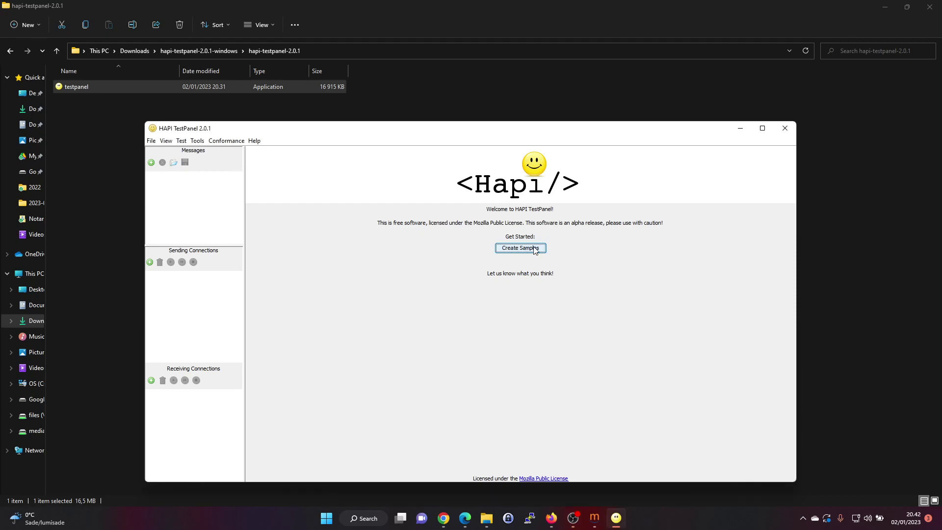
left_click(535, 249)
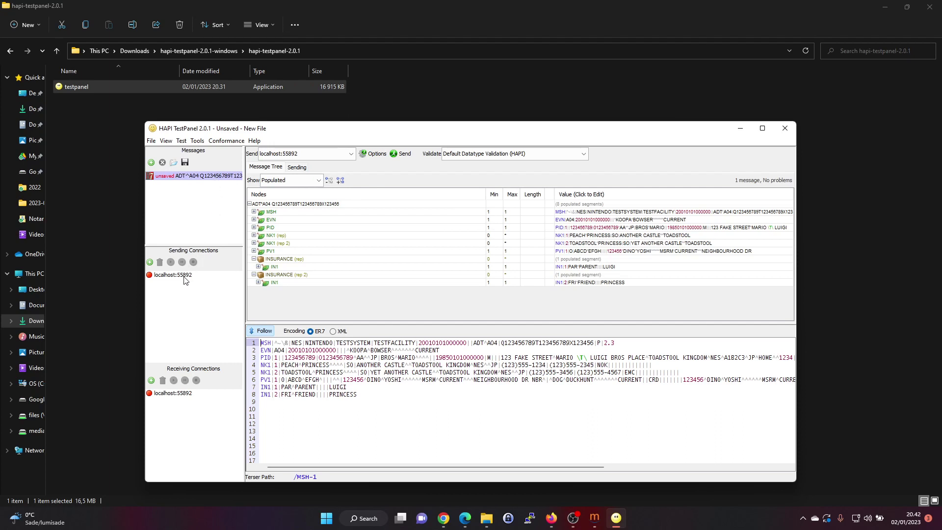
left_click(173, 275)
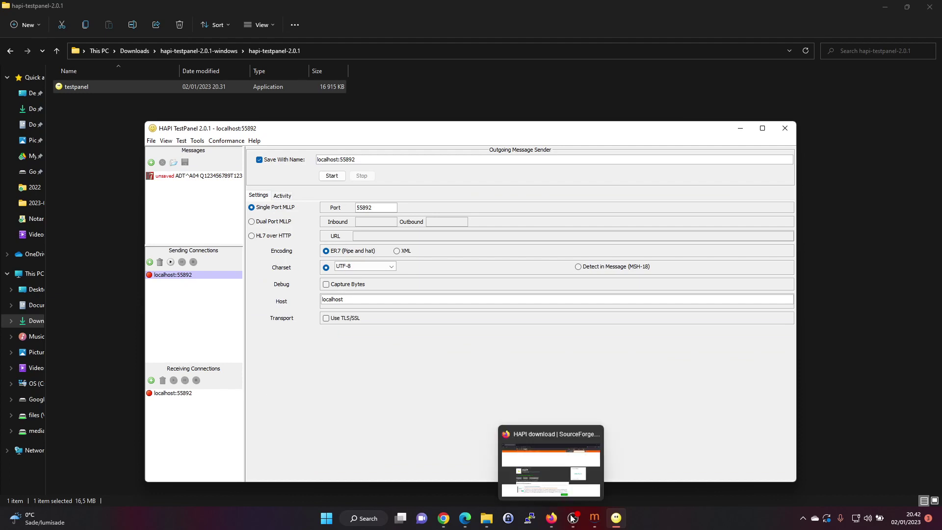
Check the hl7 adt listener's TCP source on port 6661, then return to the Dashboard.
left_click(594, 517)
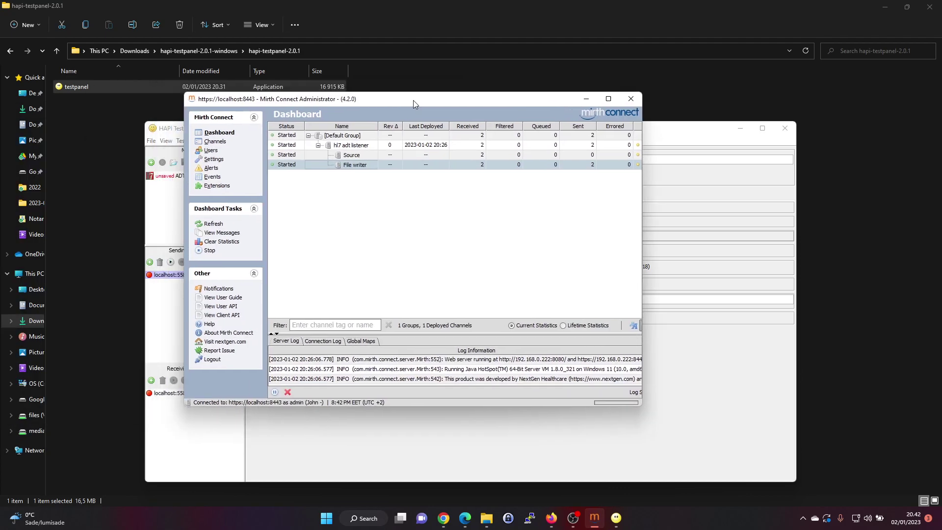
left_click_drag(412, 100, 418, 111)
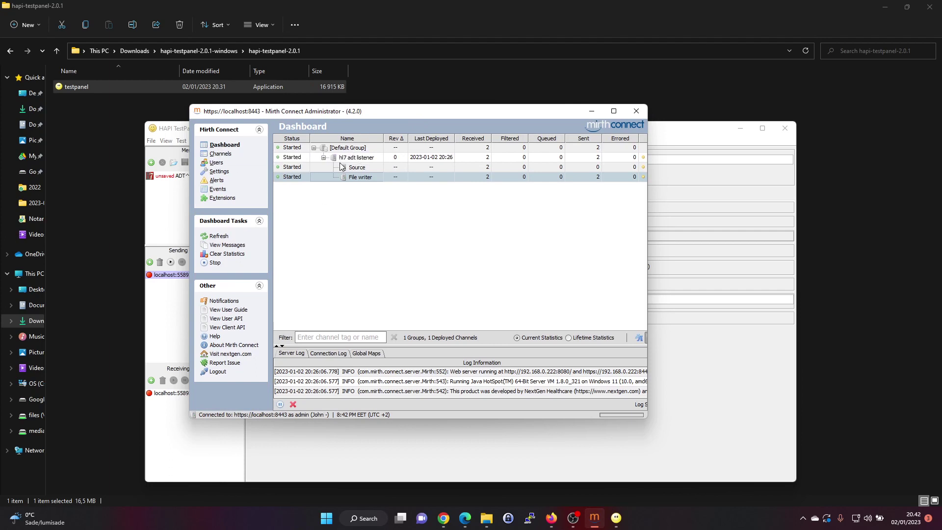
left_click(221, 154)
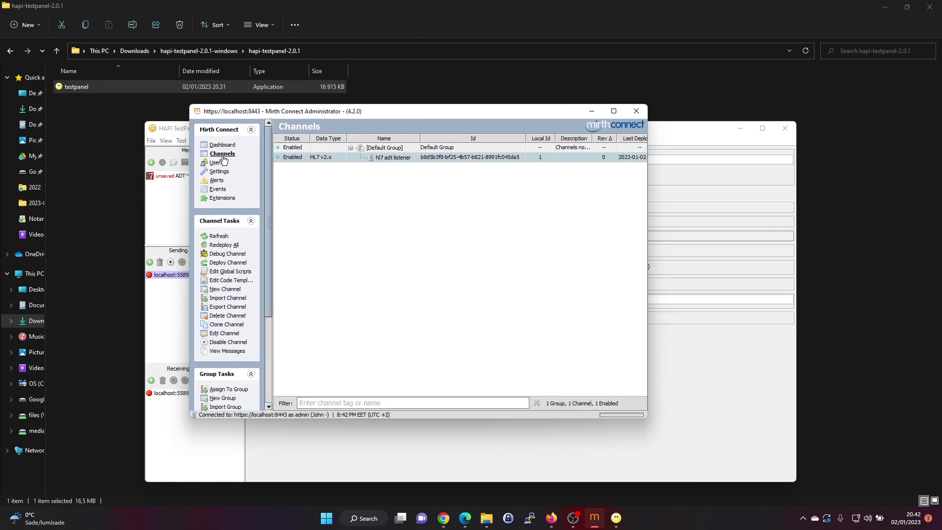
double_click(391, 158)
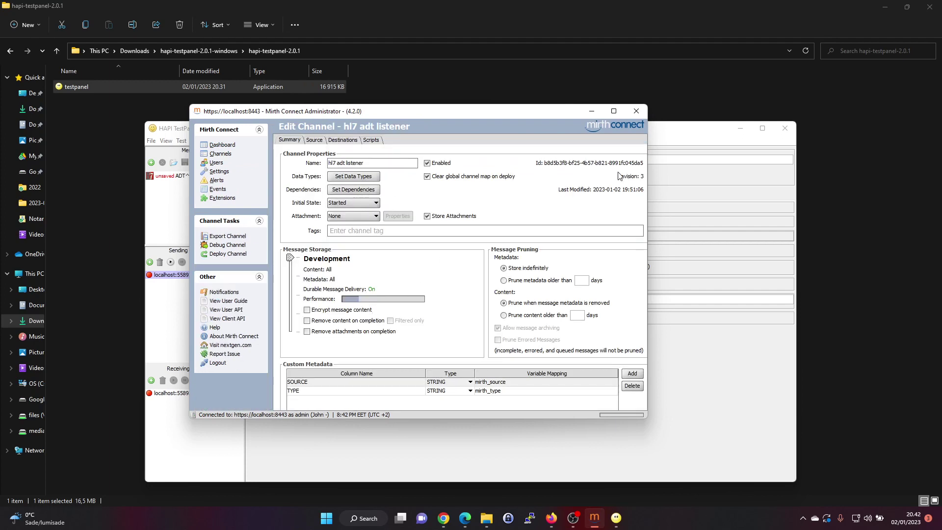
left_click(314, 140)
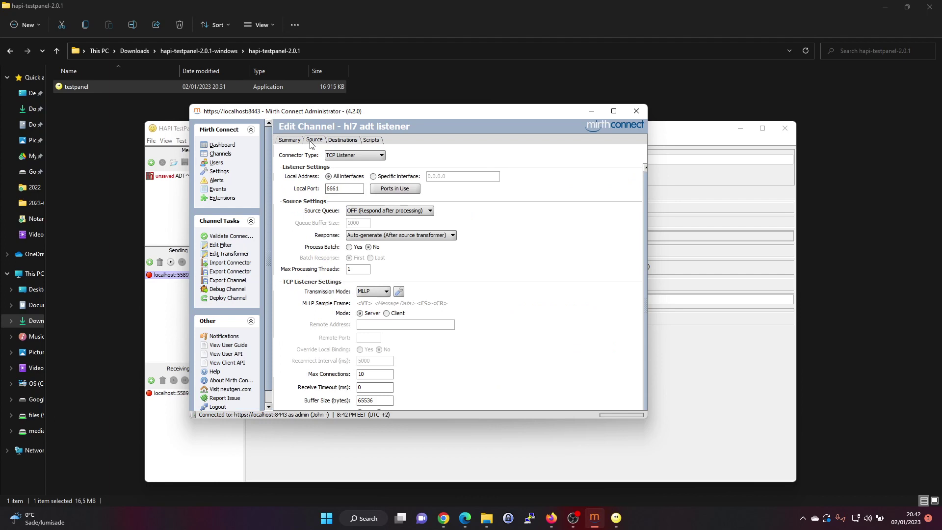
double_click(345, 190)
left_click(225, 145)
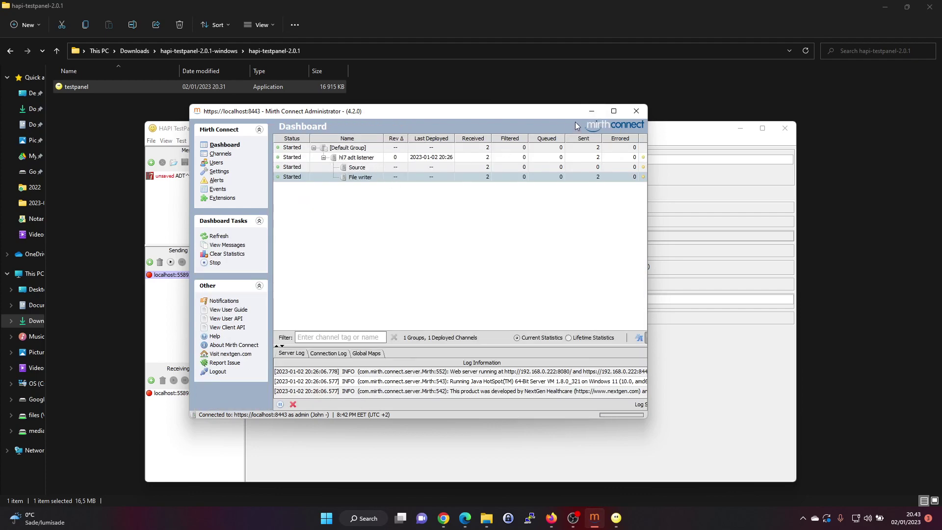
Change the sending port from 55892 to 6661, start the connection, and open ADT^A04.
left_click(591, 113)
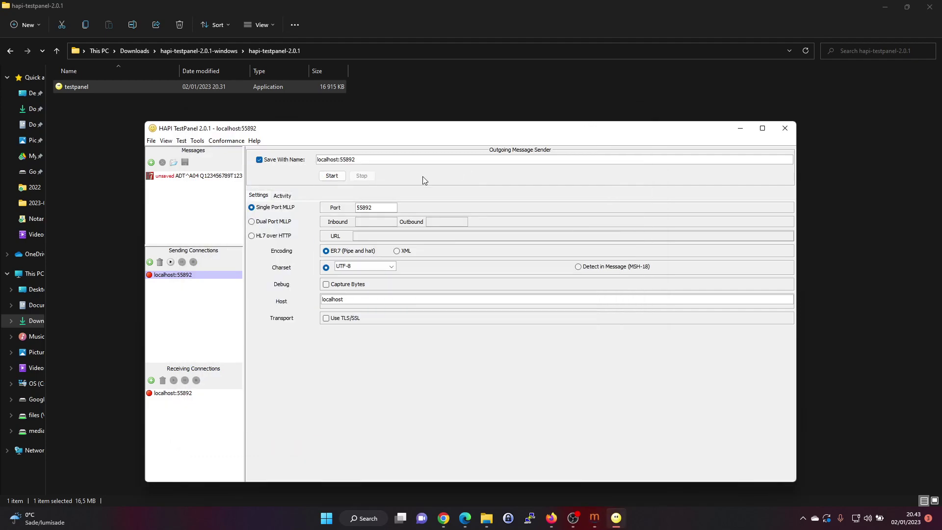
left_click_drag(380, 207, 334, 209)
type("6661")
left_click(332, 175)
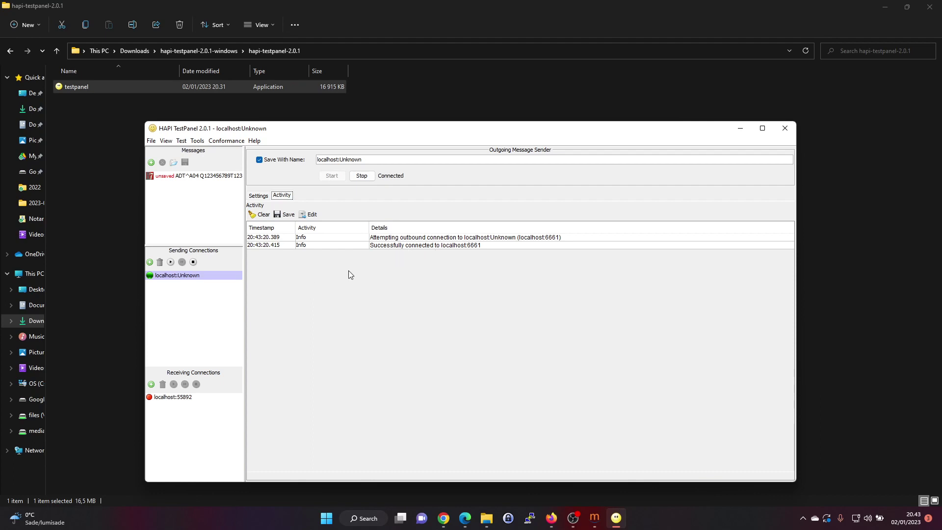
left_click(208, 176)
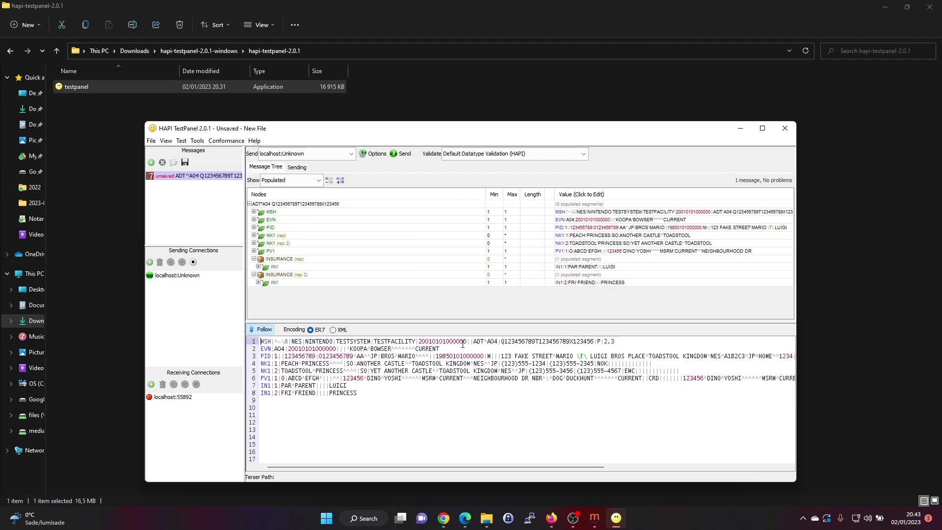
Inspect the MSH and PID fields and keep localhost:Unknown as the sending connection.
left_click_drag(360, 341, 615, 341)
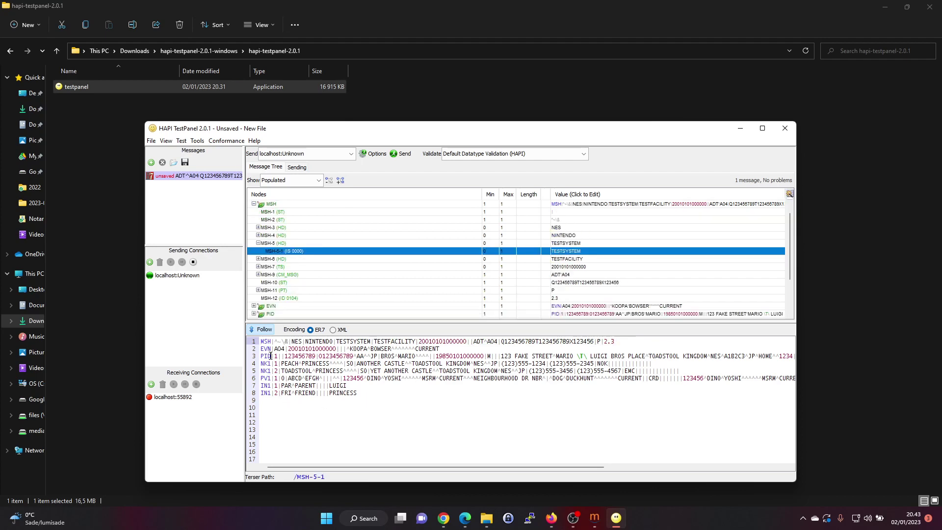
left_click_drag(271, 356, 408, 356)
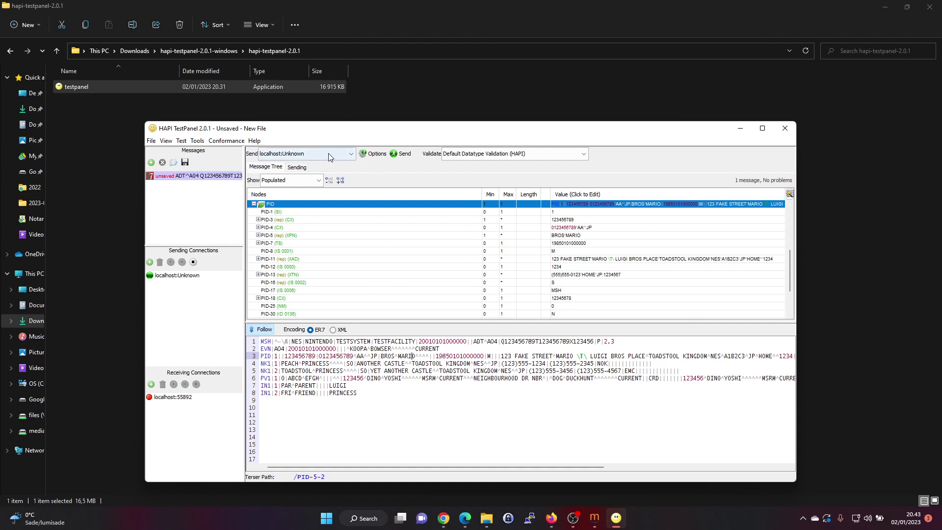
left_click(348, 154)
left_click(280, 165)
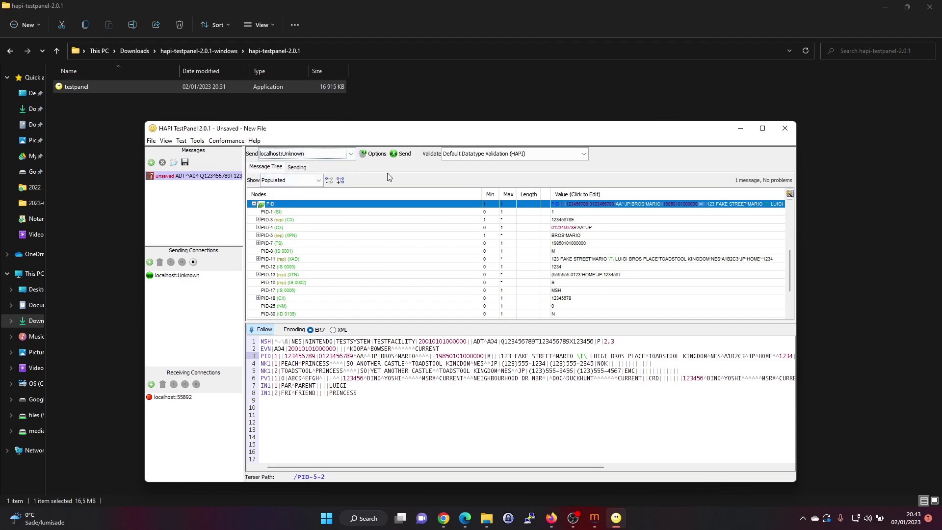
Send ADT^A04 to localhost:6661 and review the outgoing message and its ACK in the log.
left_click(403, 153)
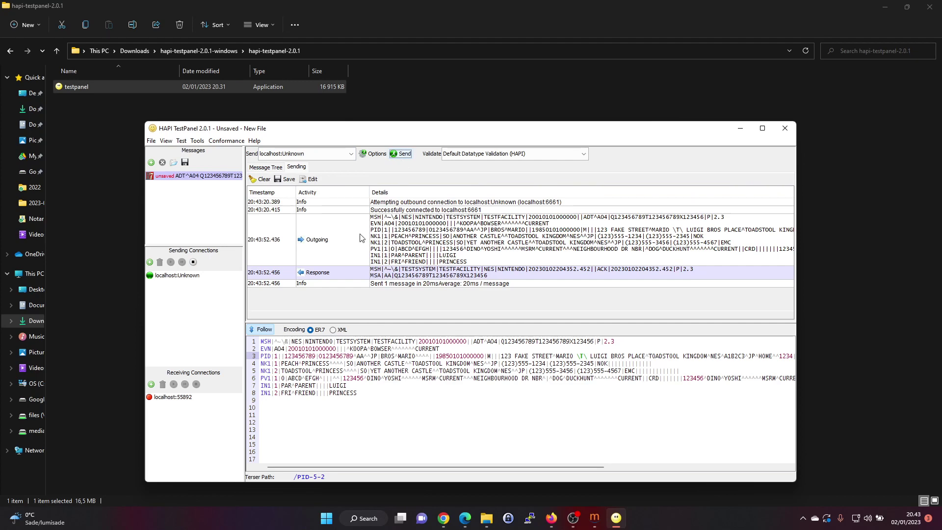
left_click(387, 238)
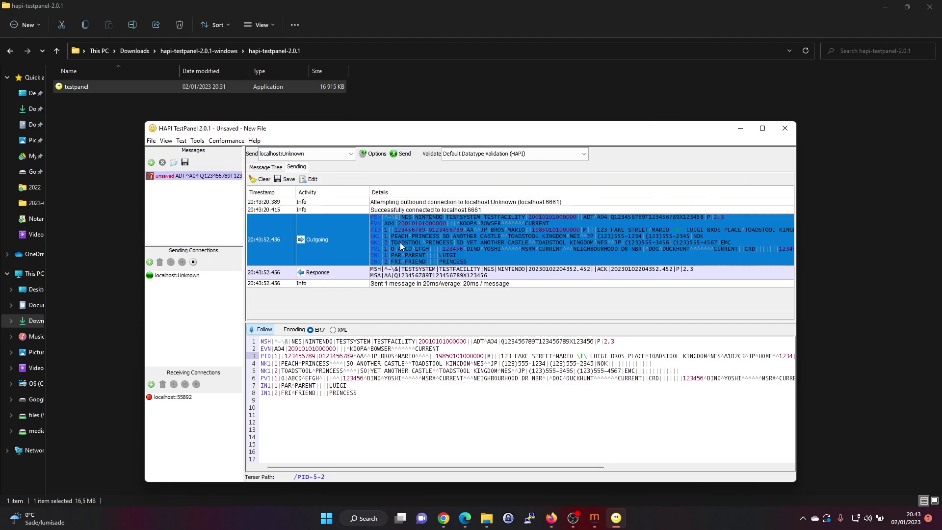
left_click(407, 273)
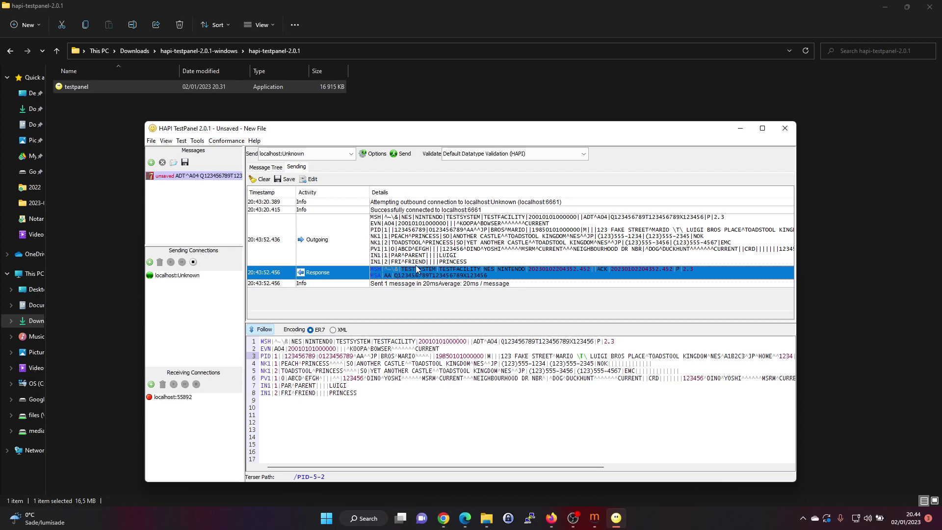
Open the hl7 adt listener's message log and inspect message 3's details.
left_click(595, 517)
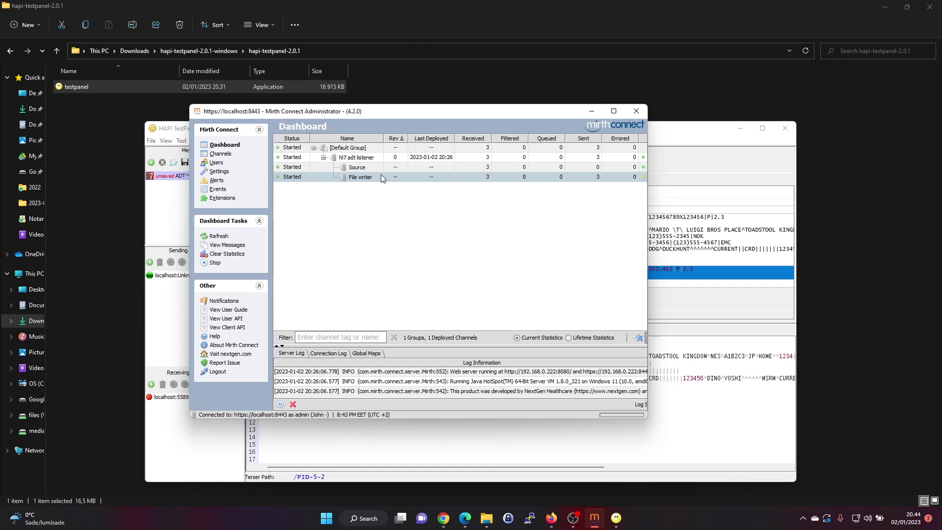
double_click(363, 159)
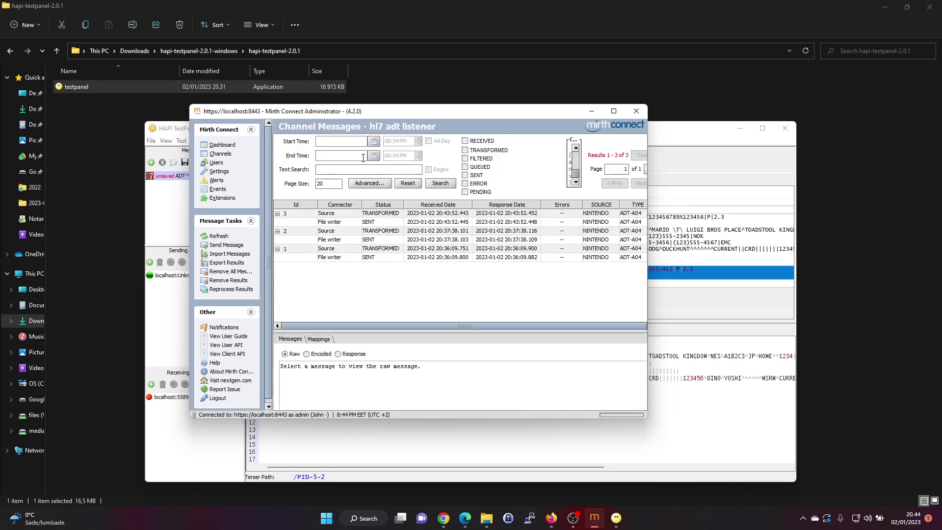
left_click(438, 214)
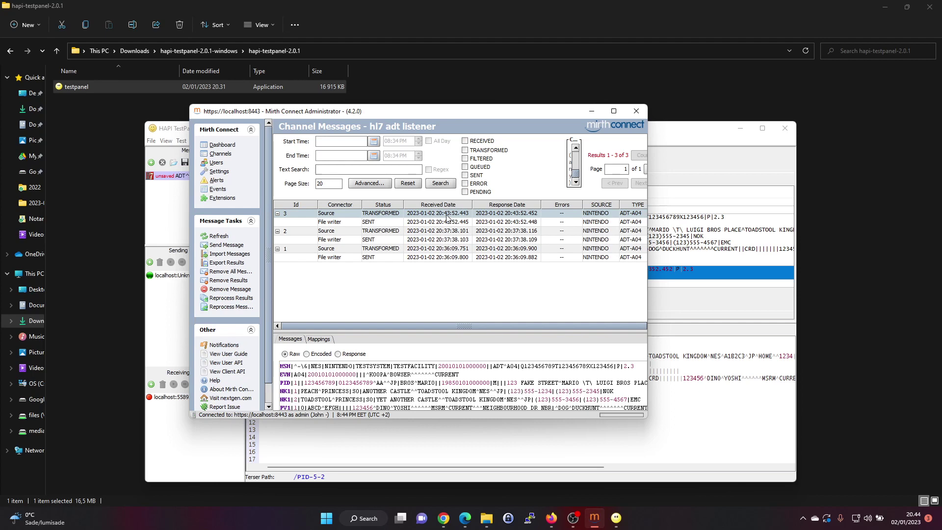
double_click(397, 222)
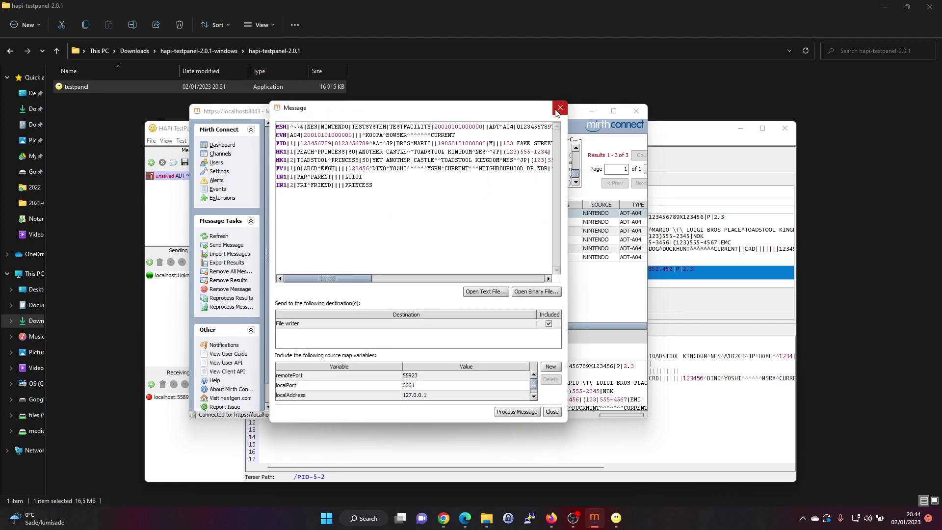
left_click(559, 107)
Maximise the administrator, select the raw ADT-A04 message text, then minimise it.
left_click(614, 110)
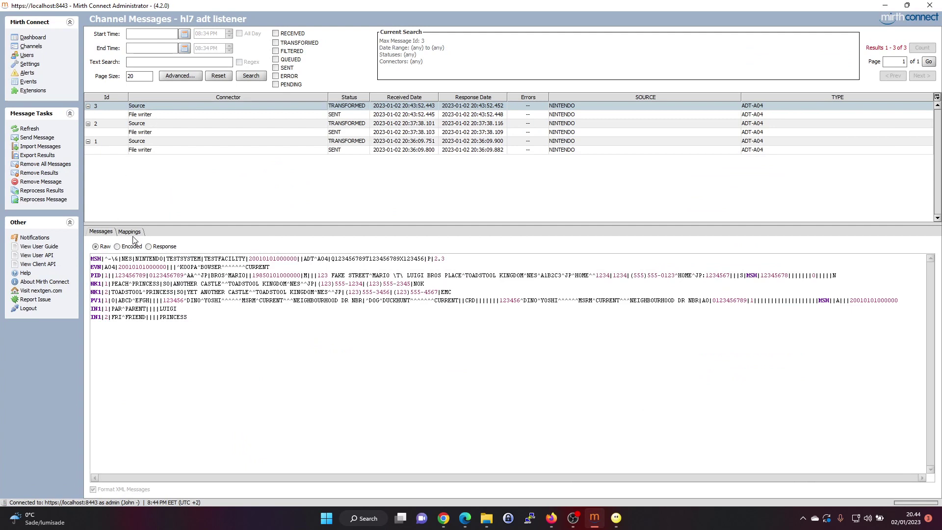
left_click_drag(235, 336, 51, 261)
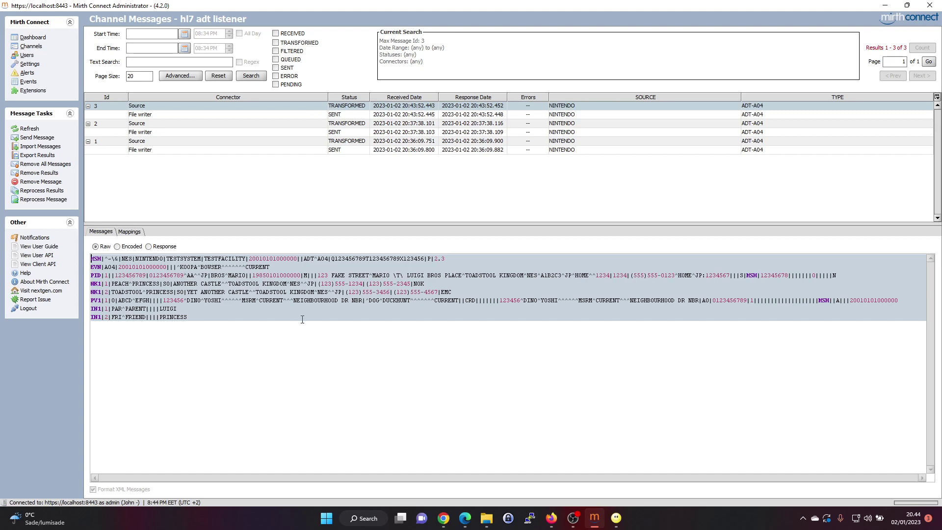
left_click(885, 4)
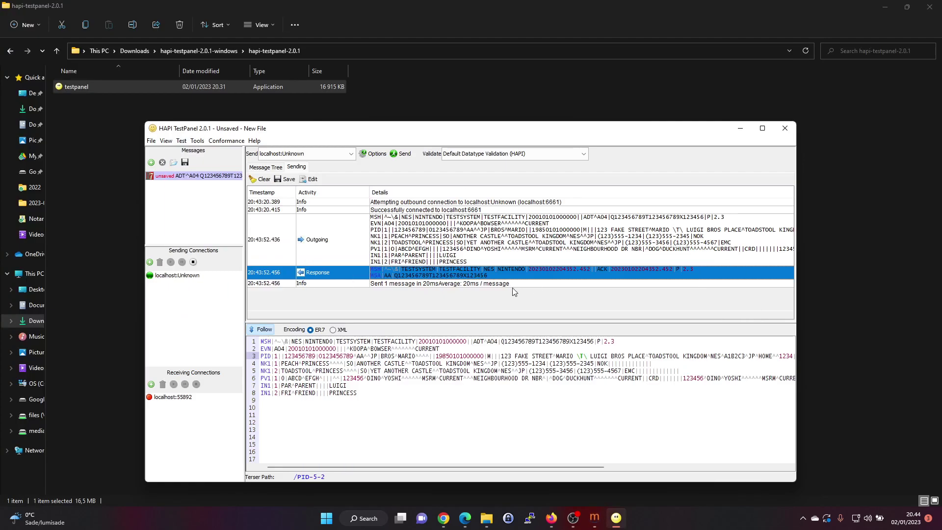